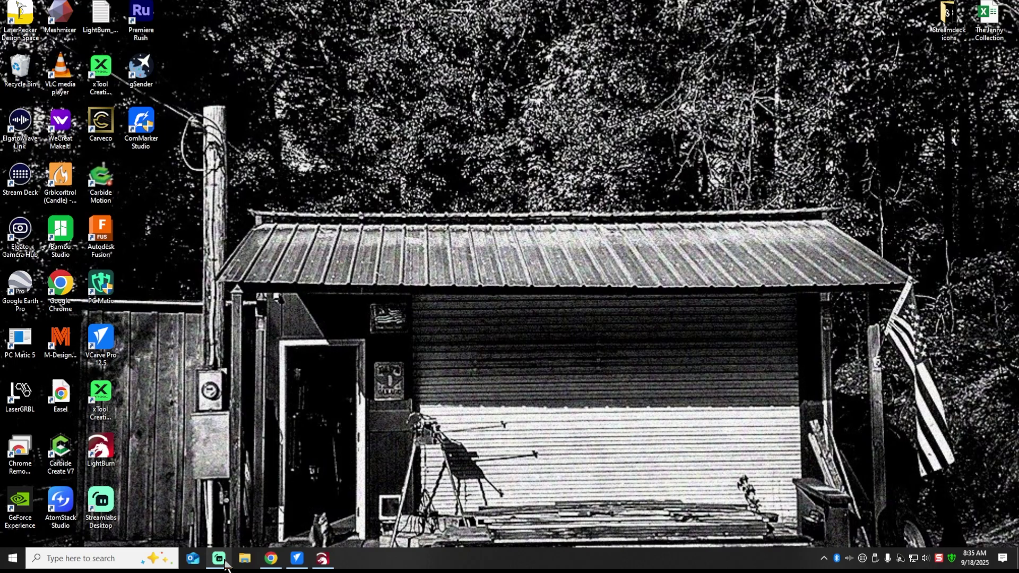
Step: Bring up the theclackshack.com homepage in Chrome and select its web address
click(272, 559)
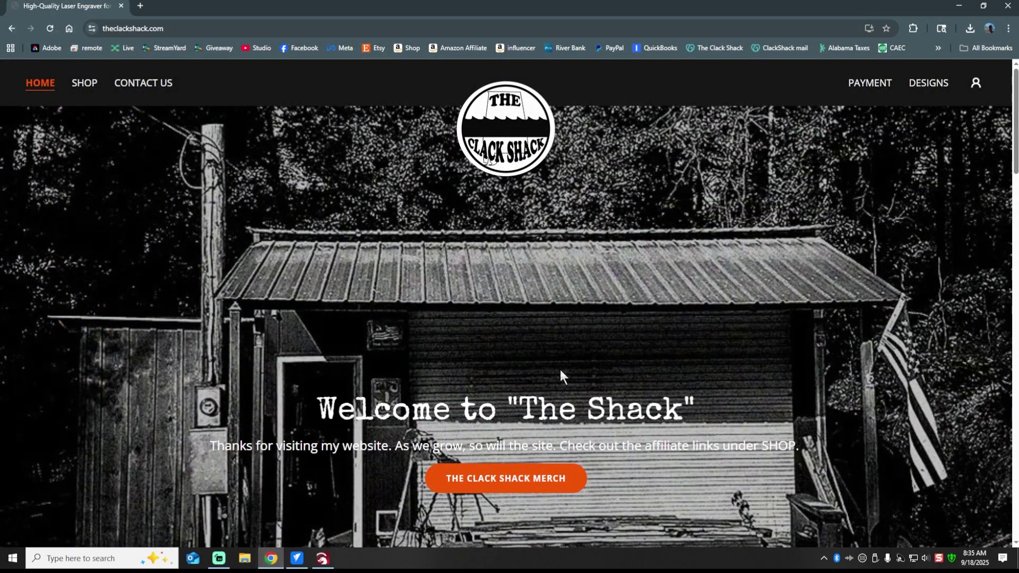
scroll(432, 224, down, 8)
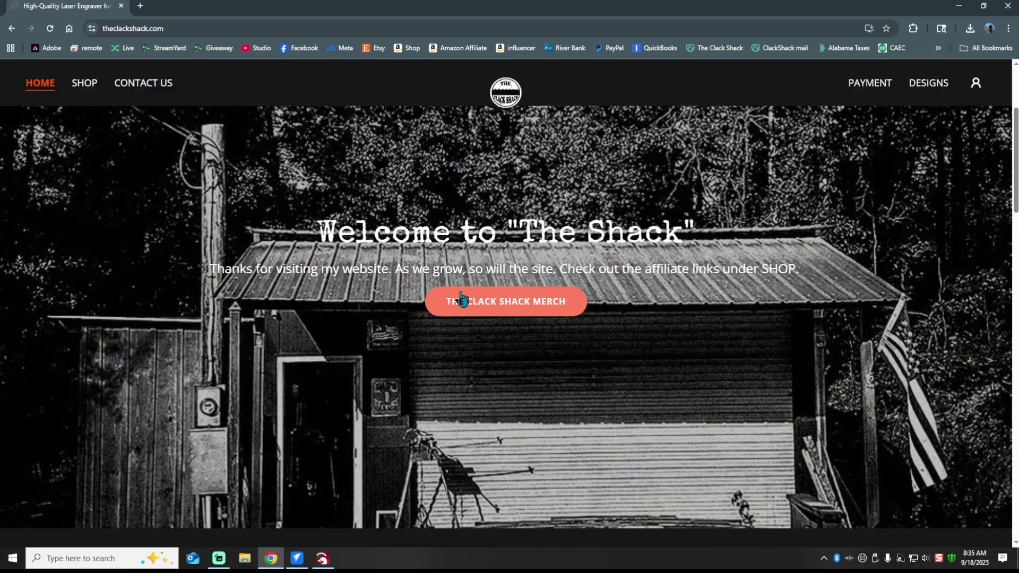
scroll(460, 294, down, 3)
scroll(461, 295, up, 10)
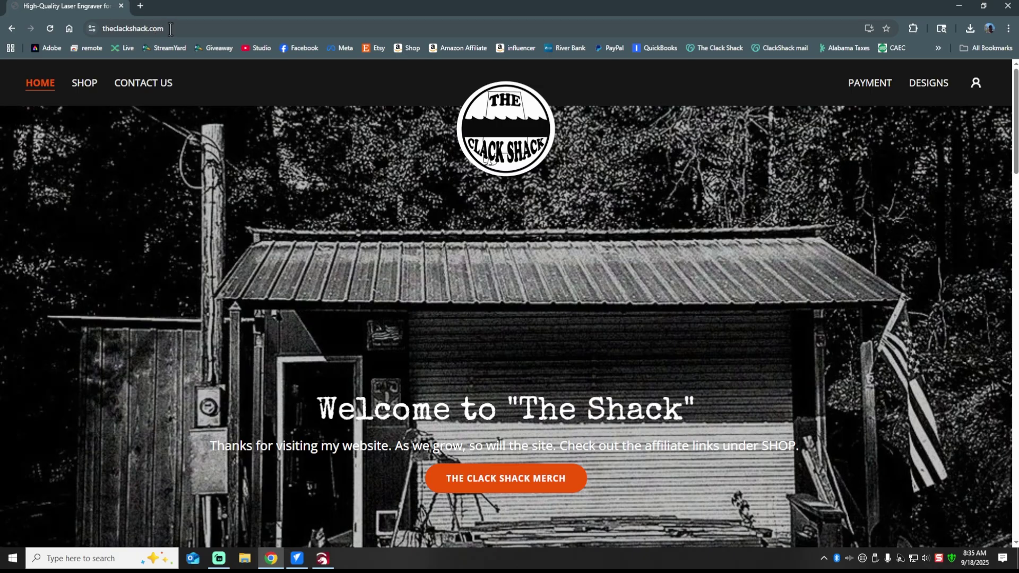
click(171, 29)
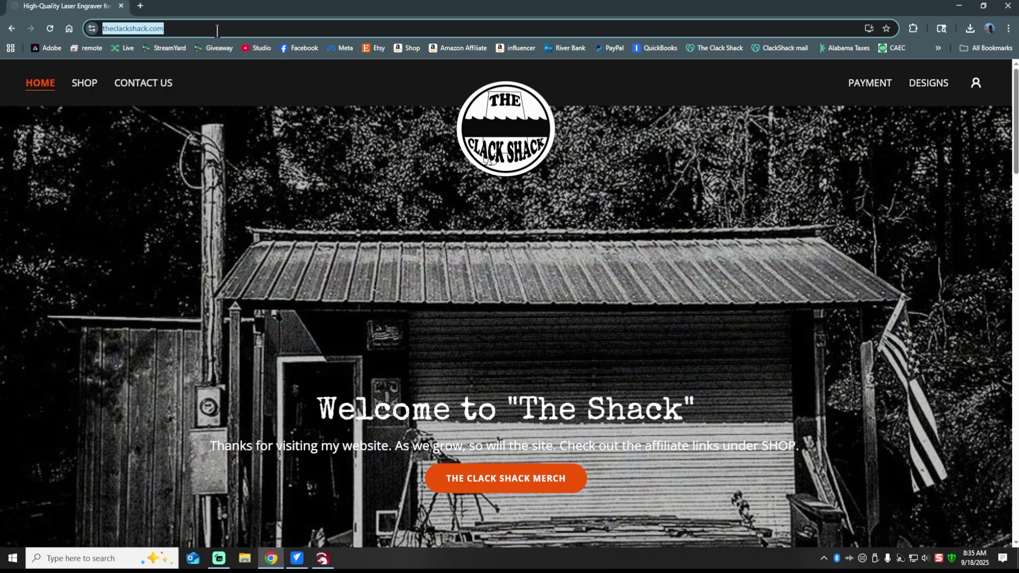
click(1010, 29)
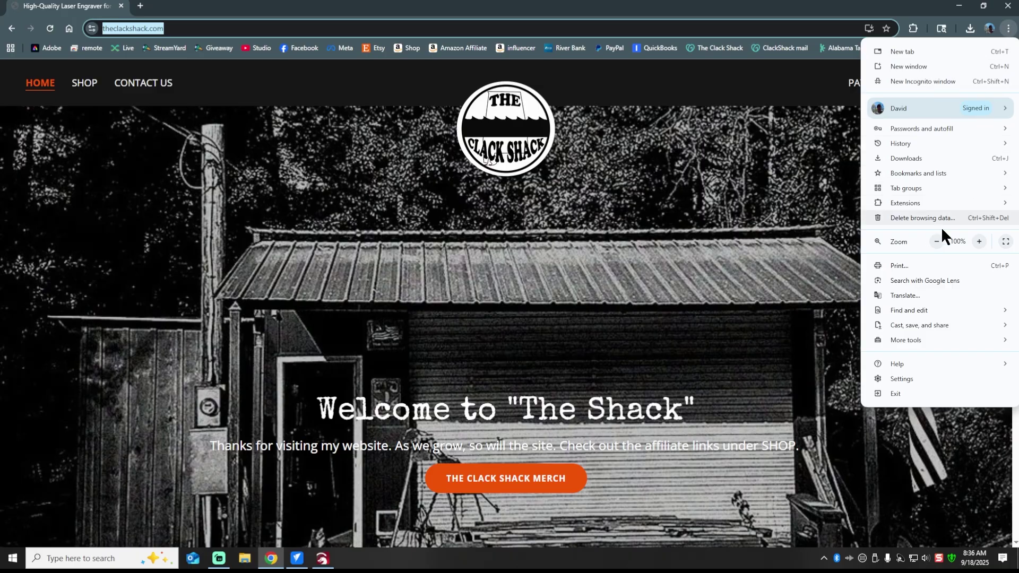
mouse_move(922, 325)
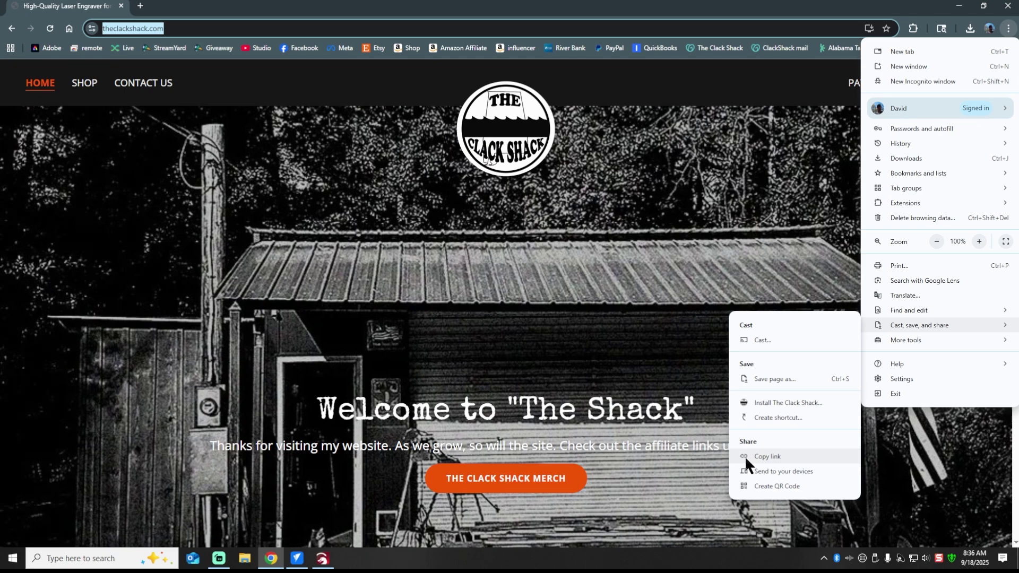
click(774, 486)
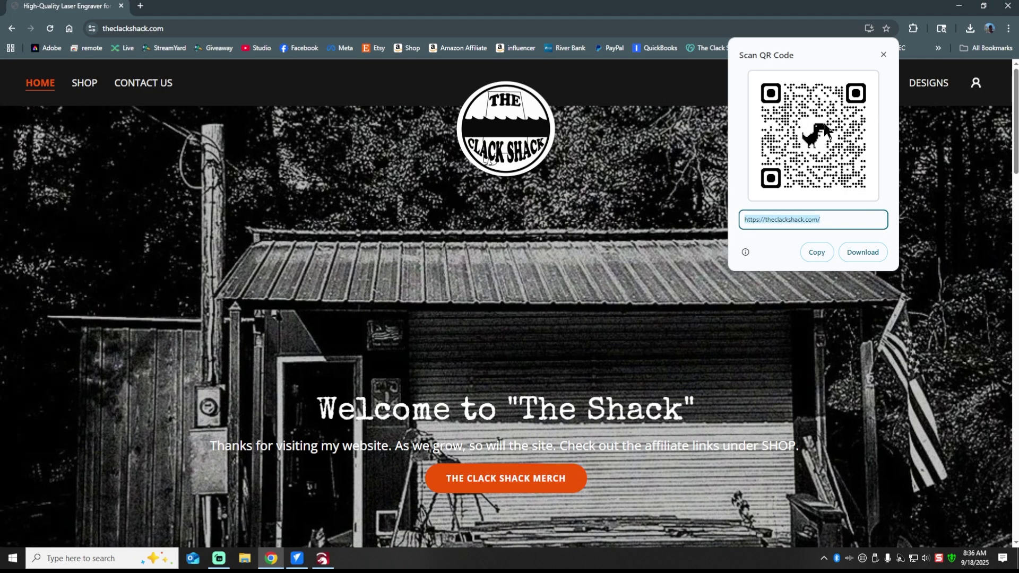
click(863, 251)
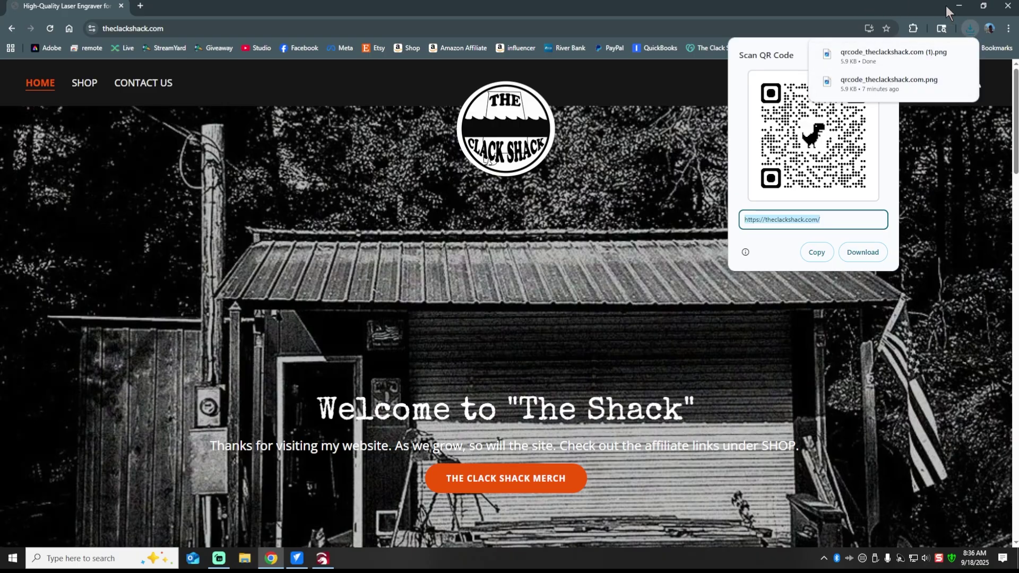
Step: Switch from Chrome to LightBurn and show the Clack Shack collection in the Art Library
click(960, 10)
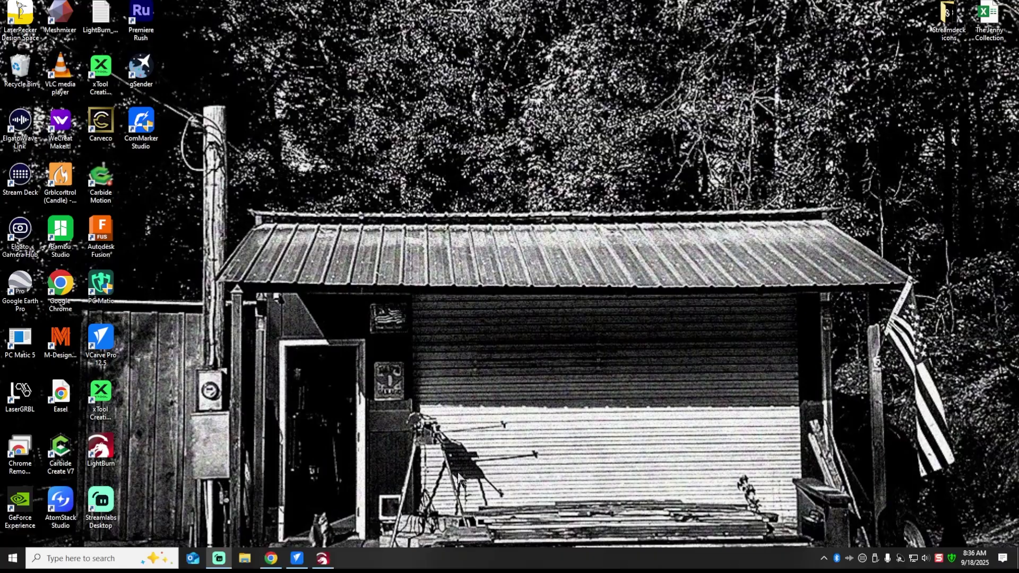
click(324, 558)
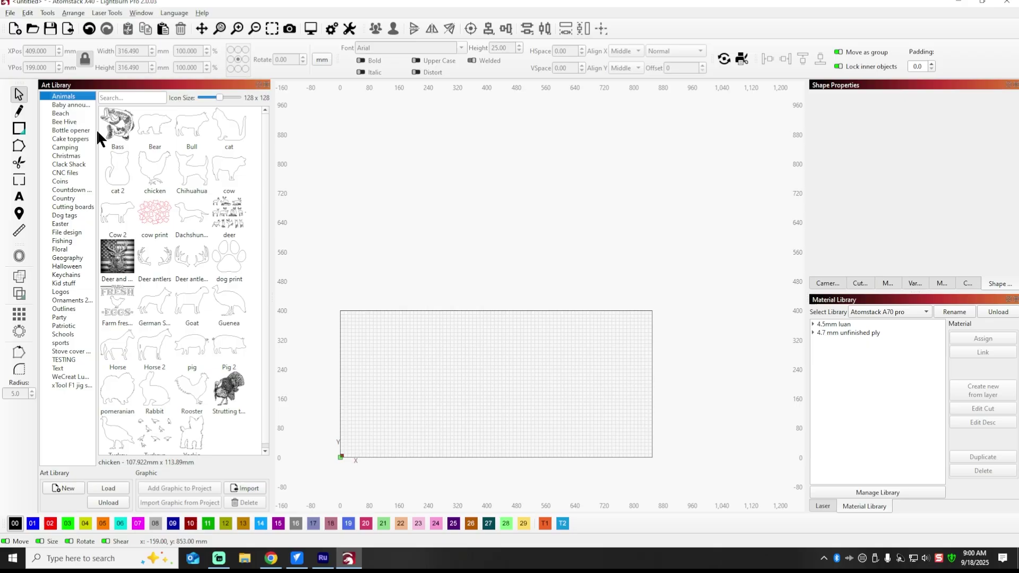
click(64, 164)
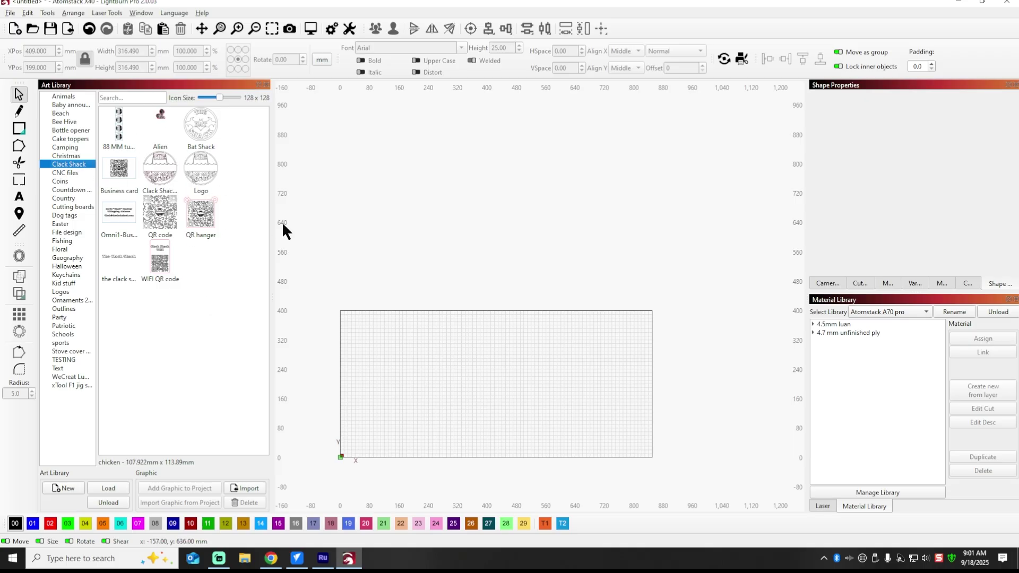
Step: Import qrcode_theclackshack.com (1).png from Downloads into the LightBurn project
click(9, 15)
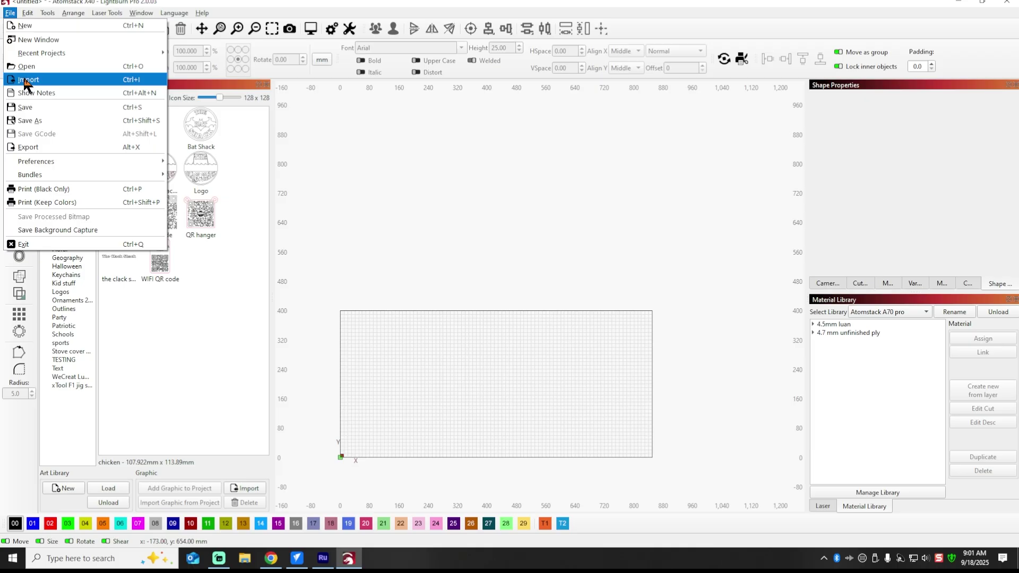
click(27, 79)
click(136, 105)
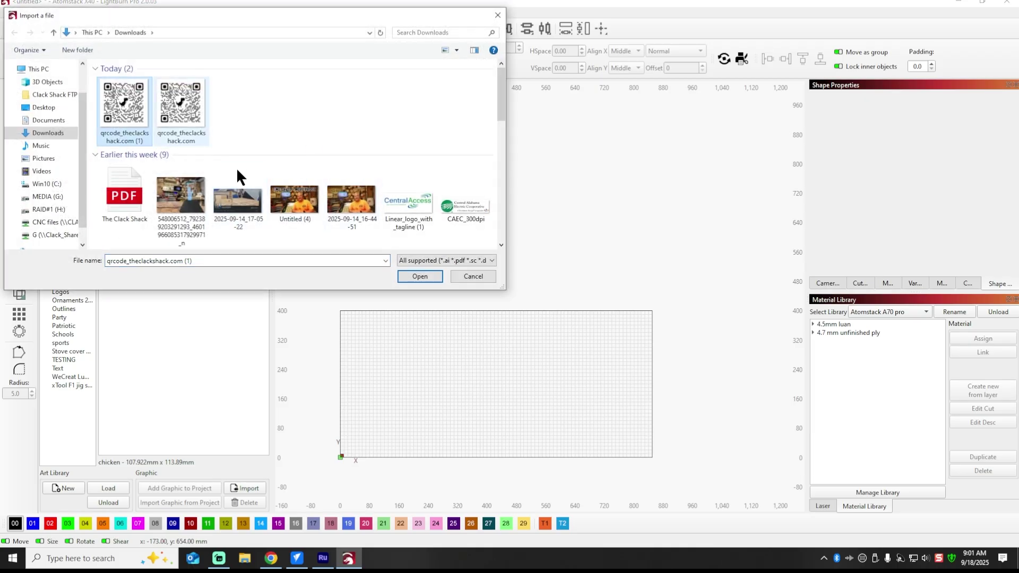
click(410, 273)
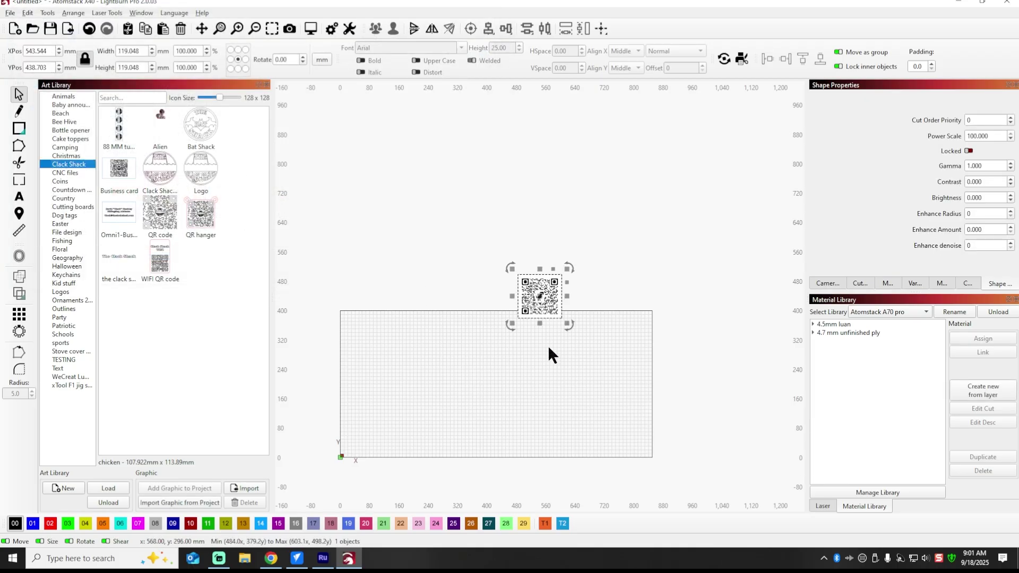
Step: Resize the QR code image to 363.102 mm square and position it on the work area
drag(512, 271, 383, 141)
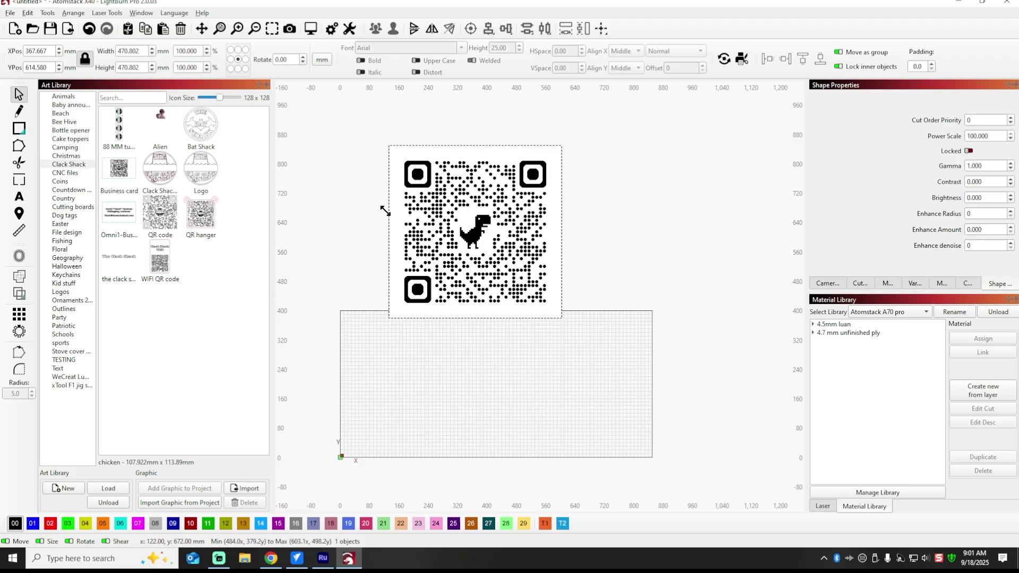
drag(477, 254, 499, 395)
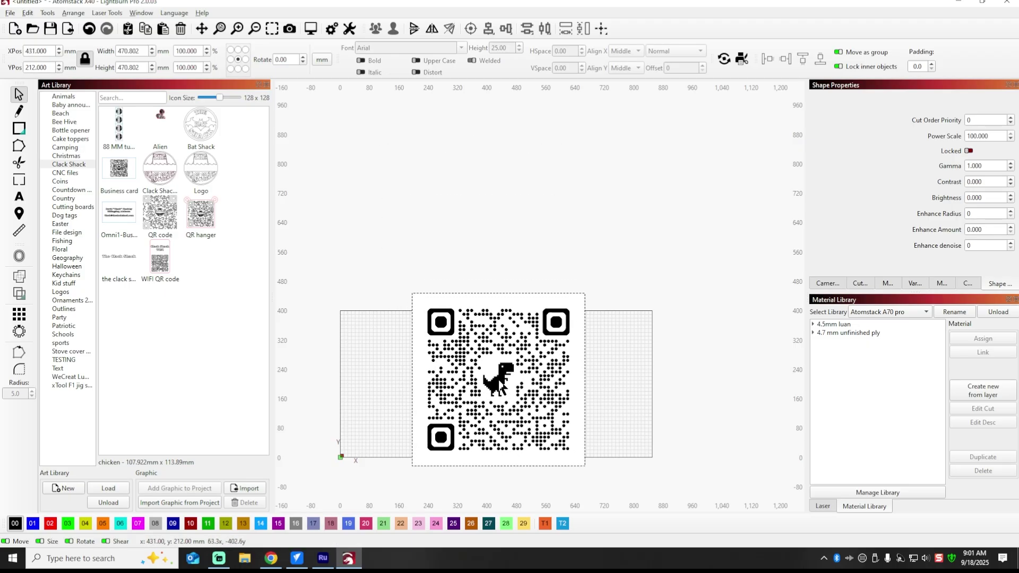
scroll(499, 395, down, 3)
drag(444, 325, 472, 354)
scroll(510, 451, up, 2)
scroll(510, 455, up, 3)
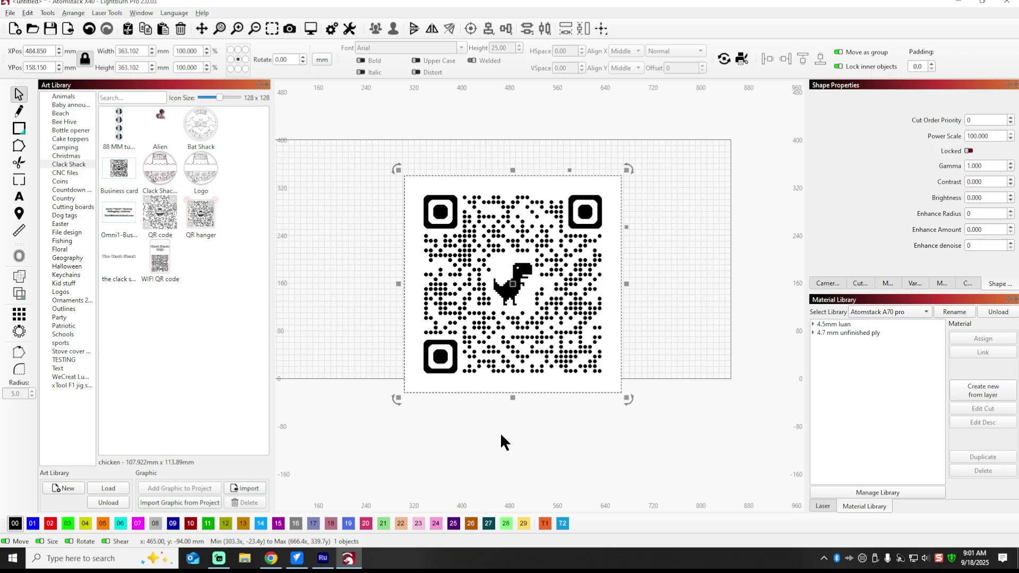
drag(518, 279, 500, 255)
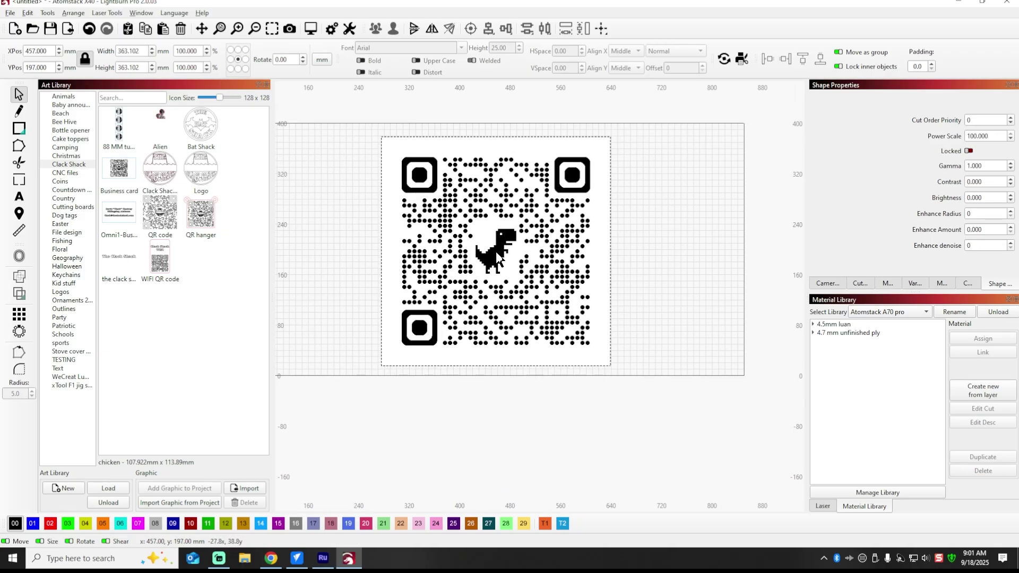
Step: Trace the QR code image into vector shapes with Delete Image After Trace enabled
right_click(538, 251)
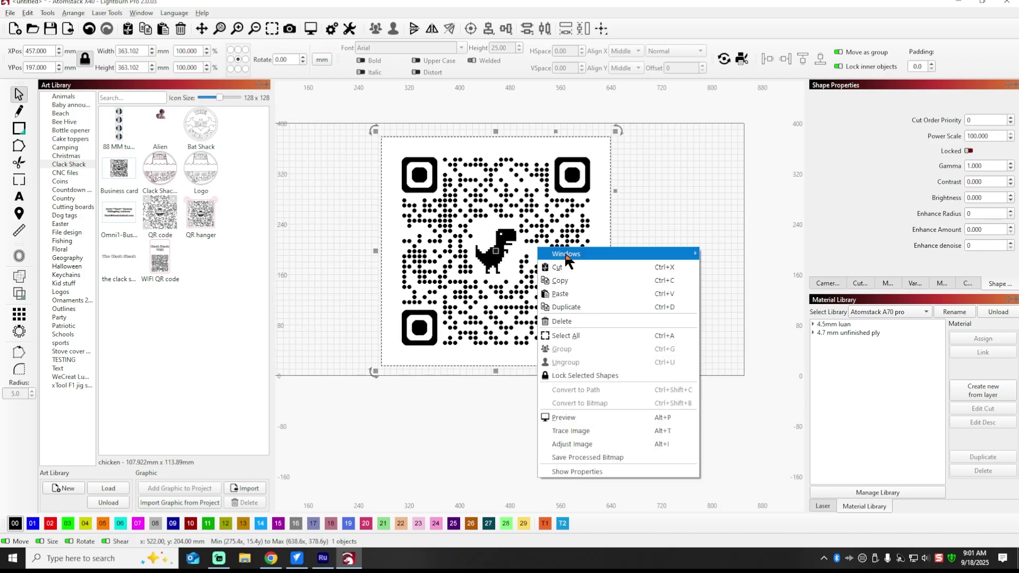
click(572, 426)
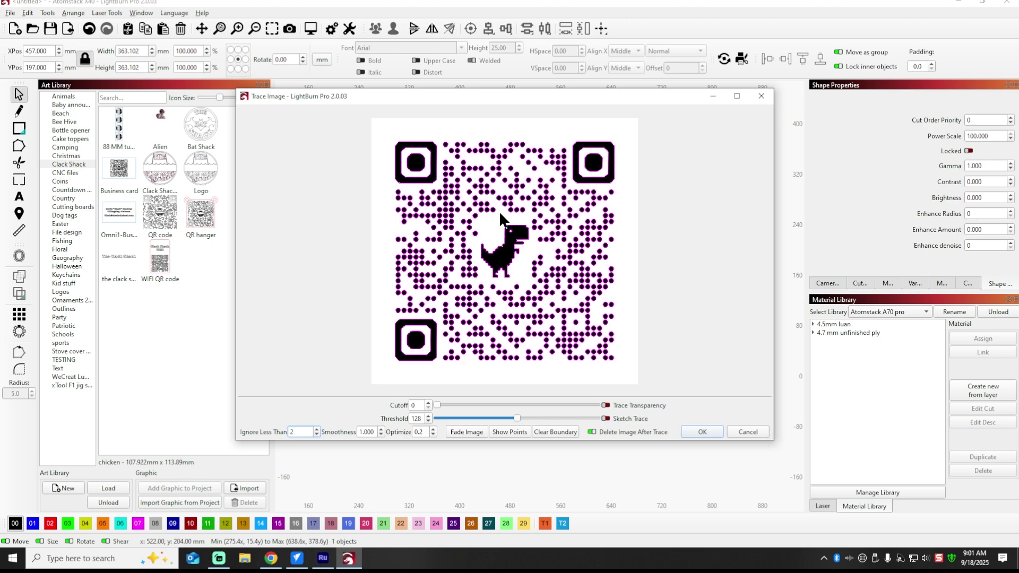
scroll(424, 183, up, 3)
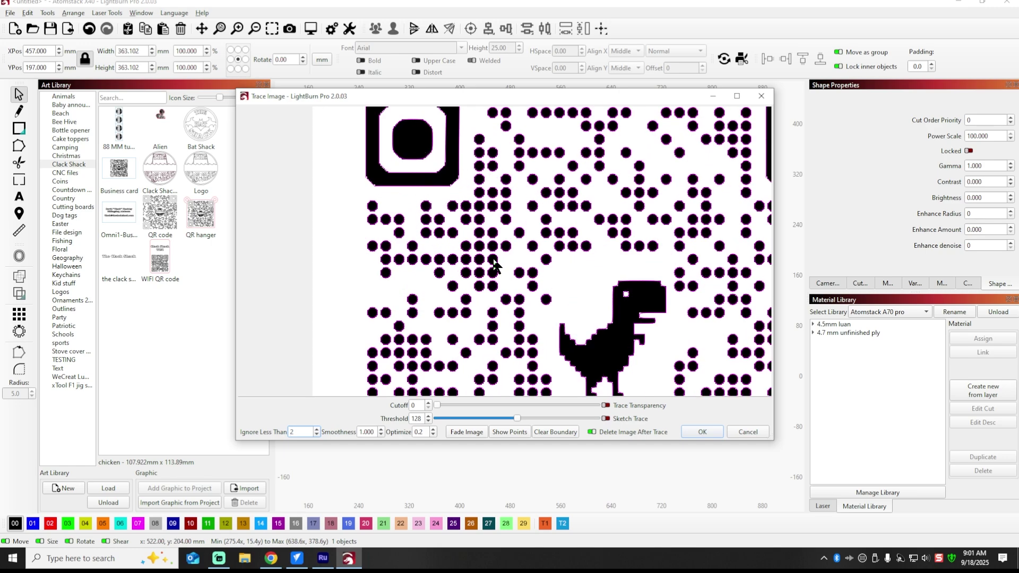
scroll(511, 322, down, 5)
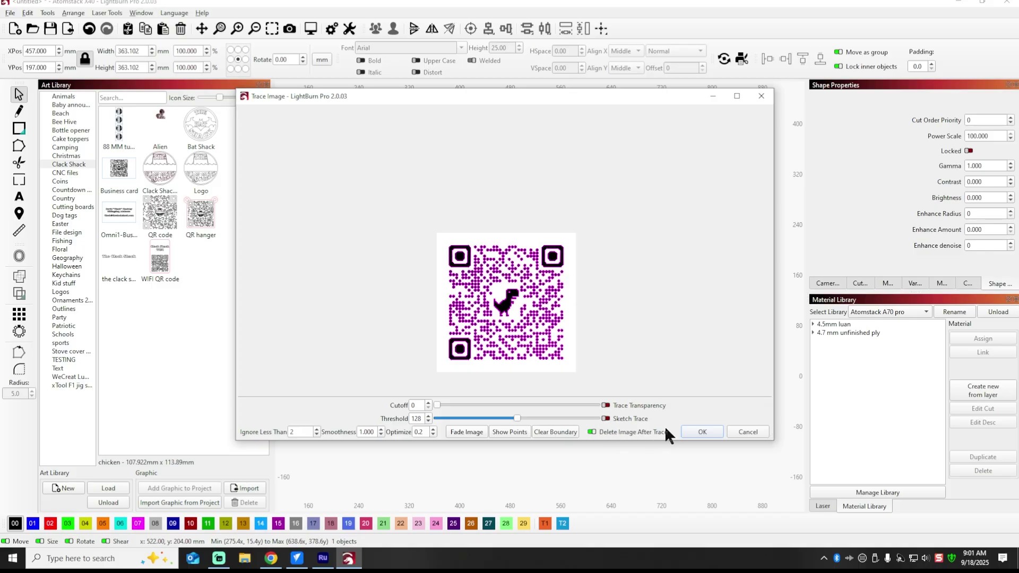
click(715, 433)
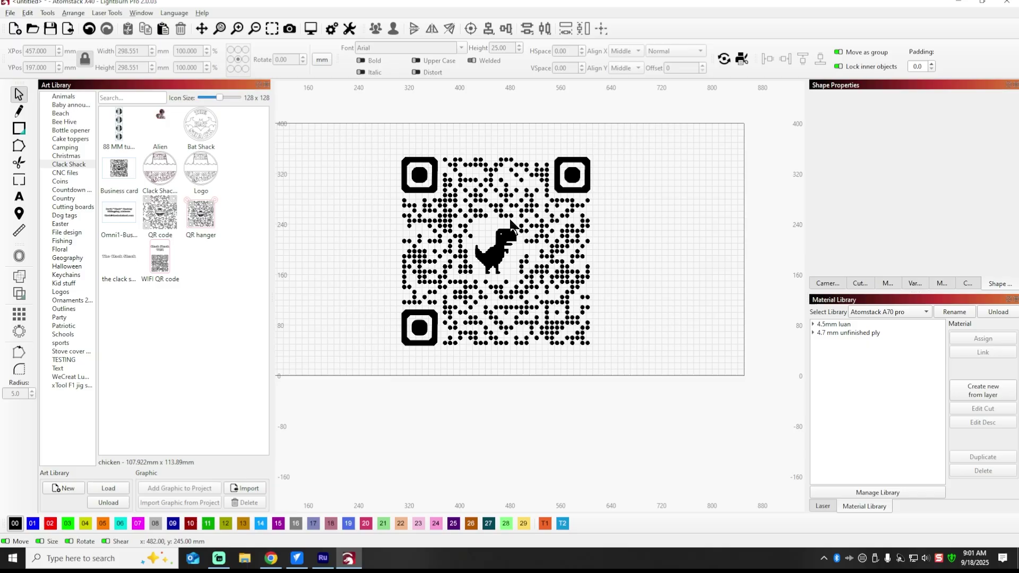
Step: Window-select the dinosaur shapes in the traced QR code's centre and delete them
click(477, 187)
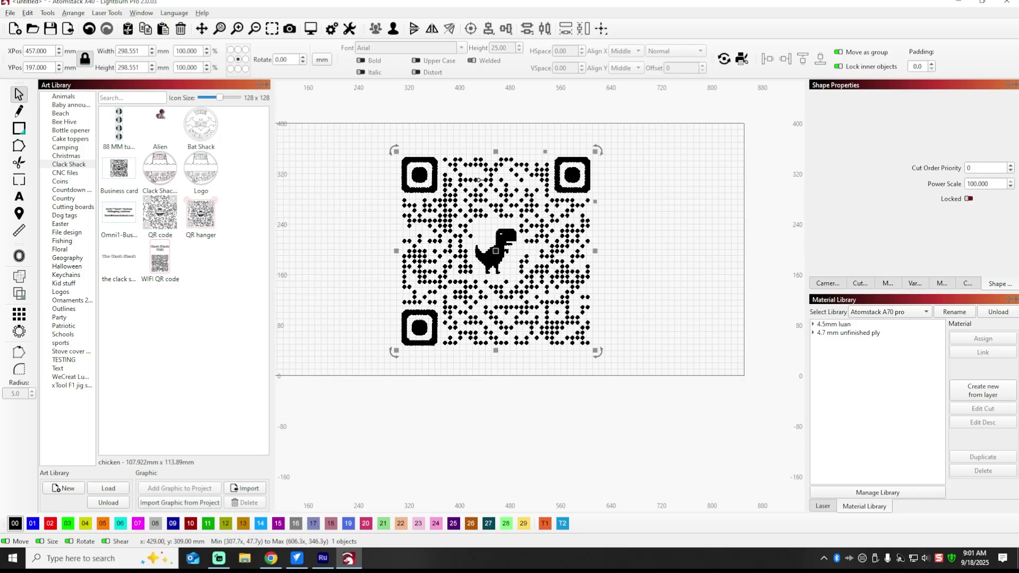
right_click(488, 203)
click(537, 318)
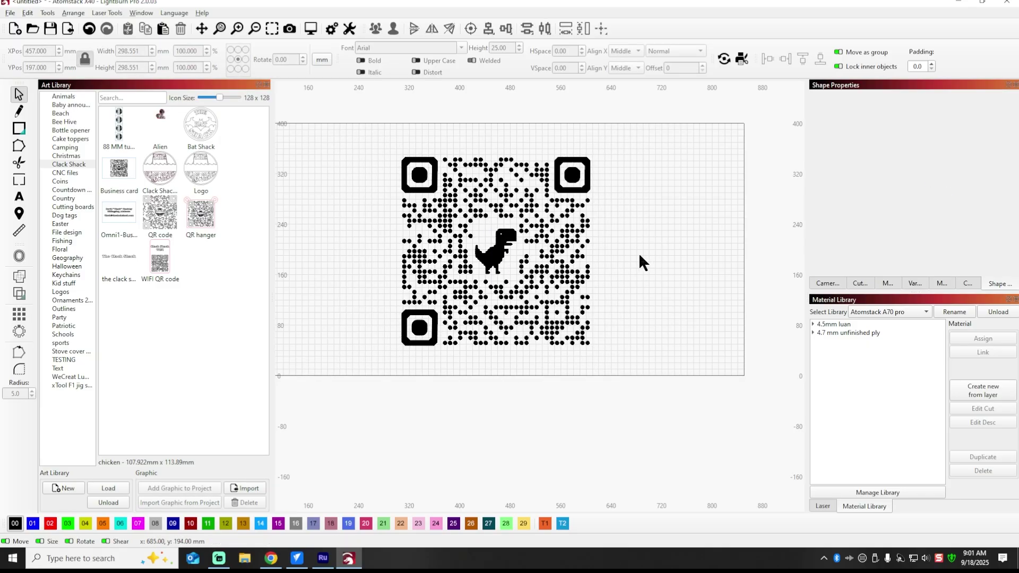
scroll(488, 257, up, 6)
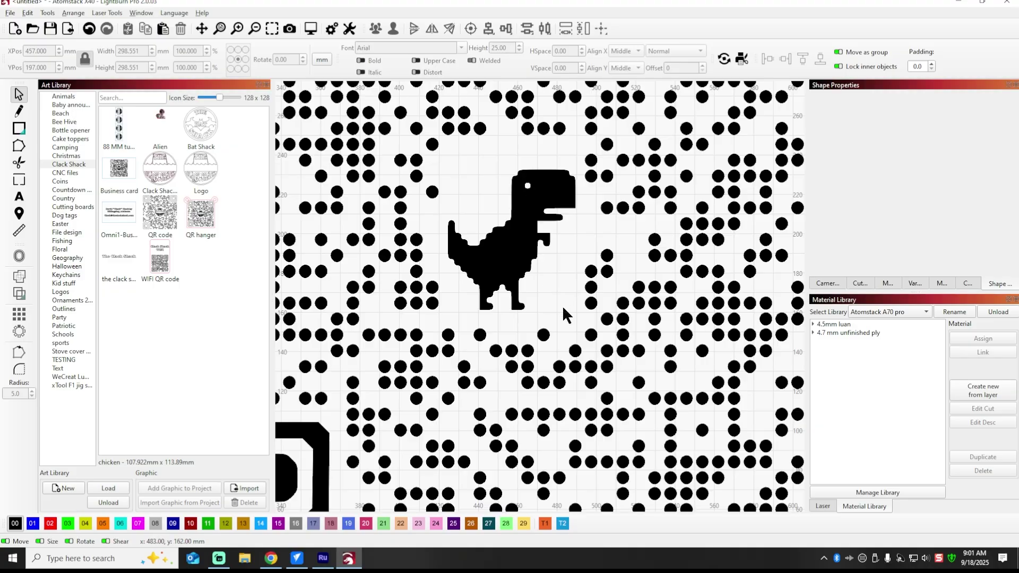
drag(562, 304, 467, 166)
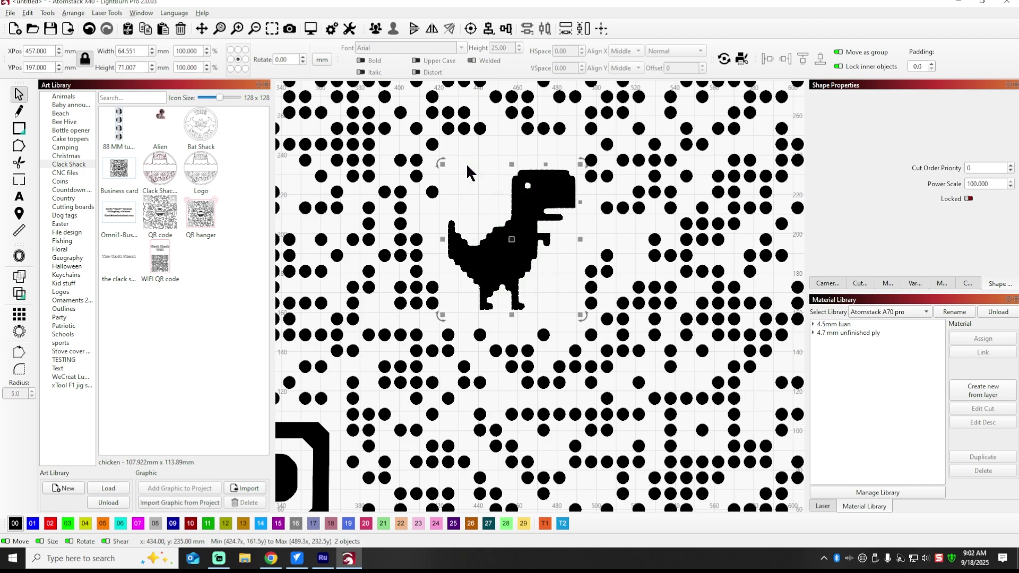
key(Delete)
Step: Select all 560 QR code dots and squares and group them into one object
scroll(505, 187, down, 3)
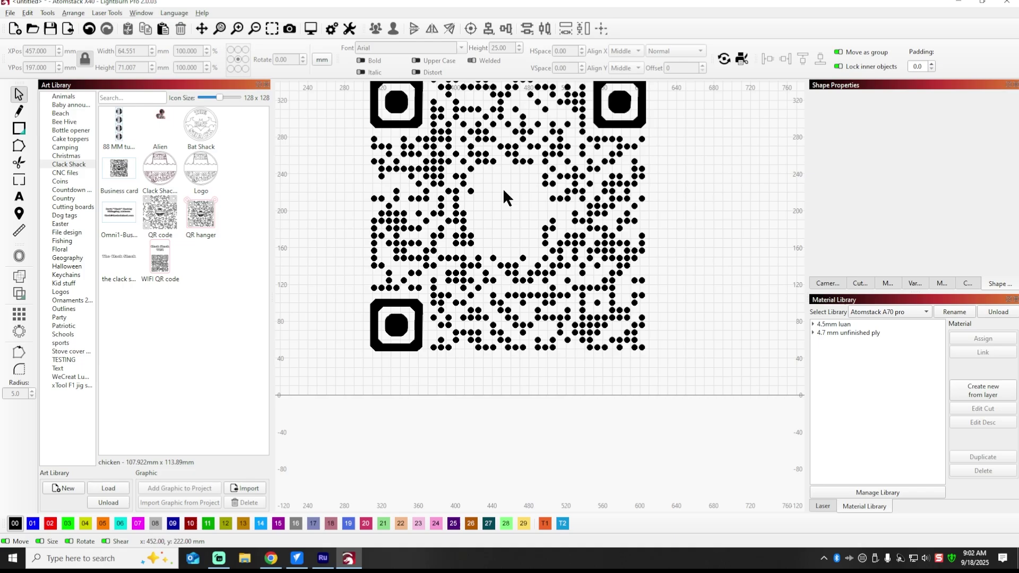
scroll(502, 188, down, 3)
drag(419, 117, 664, 339)
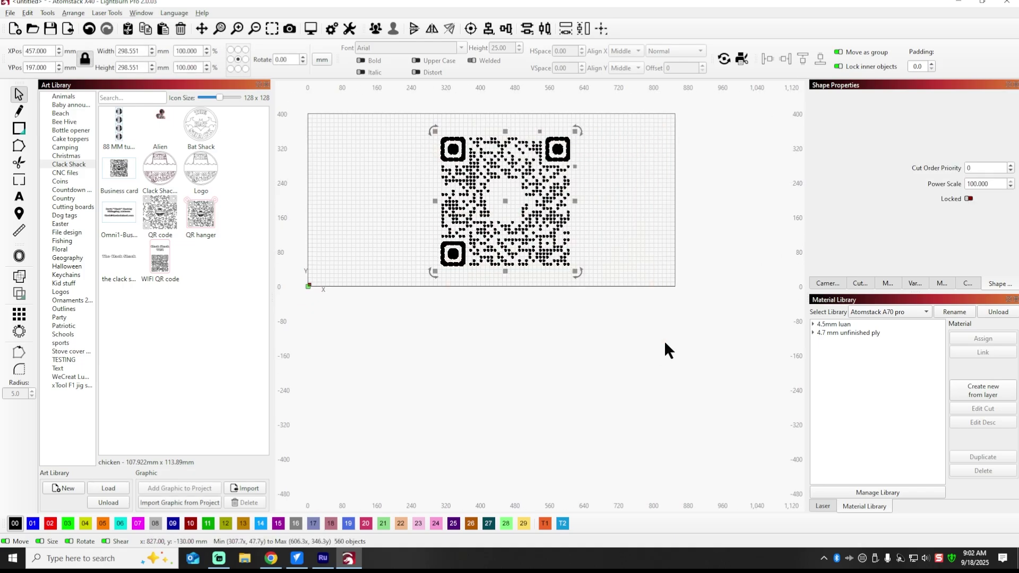
right_click(507, 201)
click(533, 301)
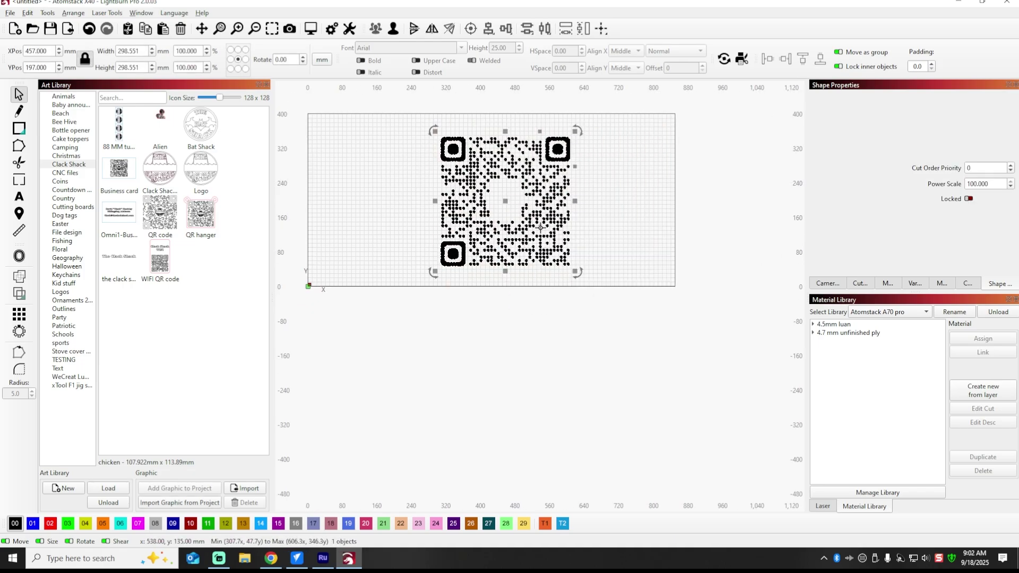
click(619, 203)
scroll(496, 114, up, 5)
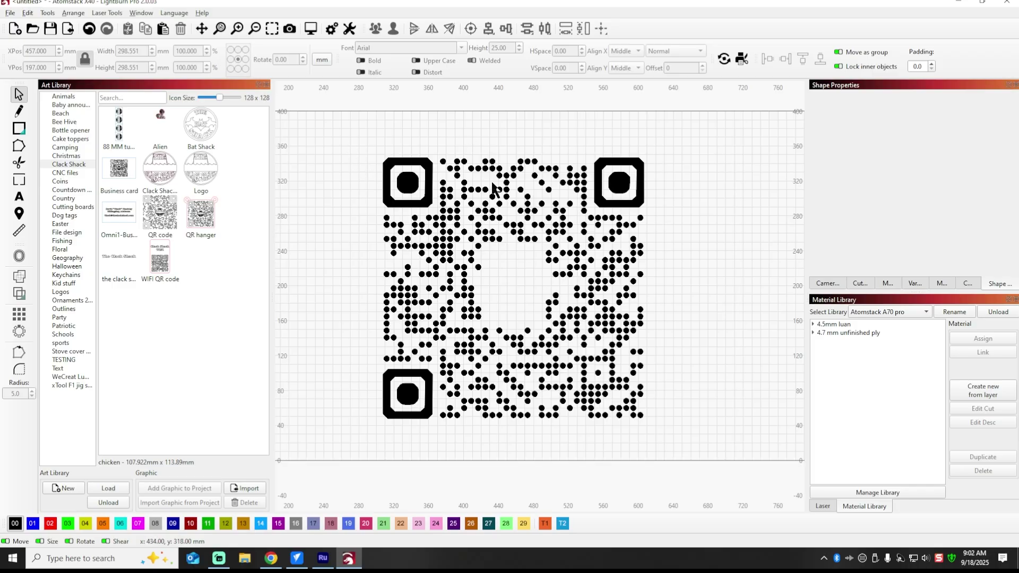
Step: Drag the Logo graphic from the Art Library into the QR centre and shrink it to about 70.6 mm
drag(519, 212, 521, 211)
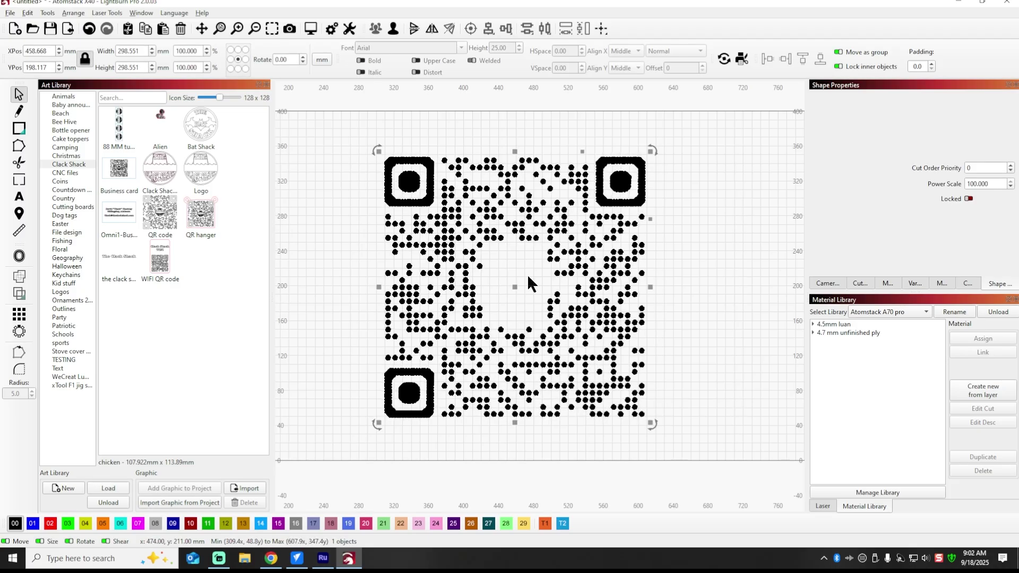
scroll(530, 285, down, 2)
click(653, 250)
click(446, 206)
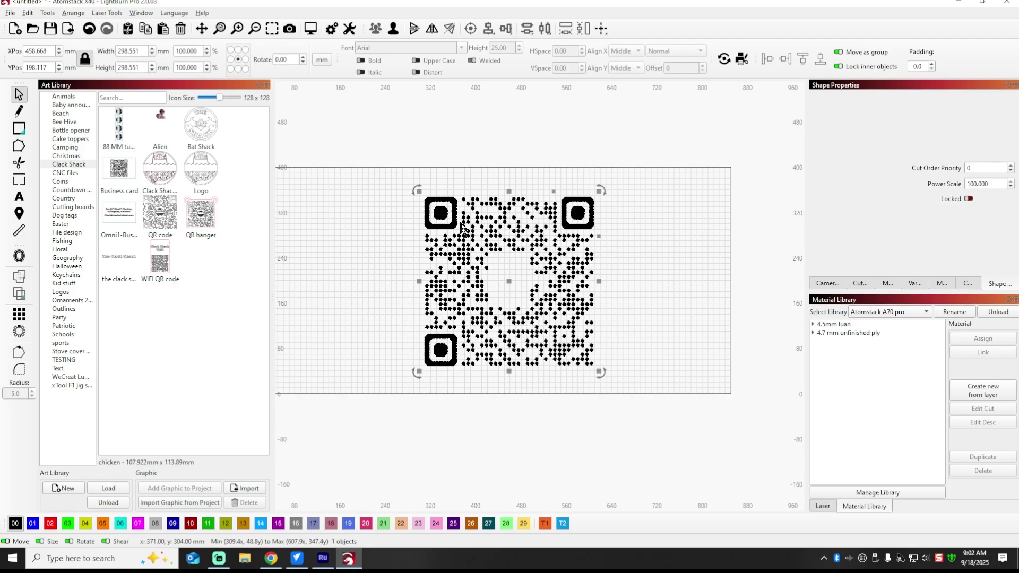
click(329, 188)
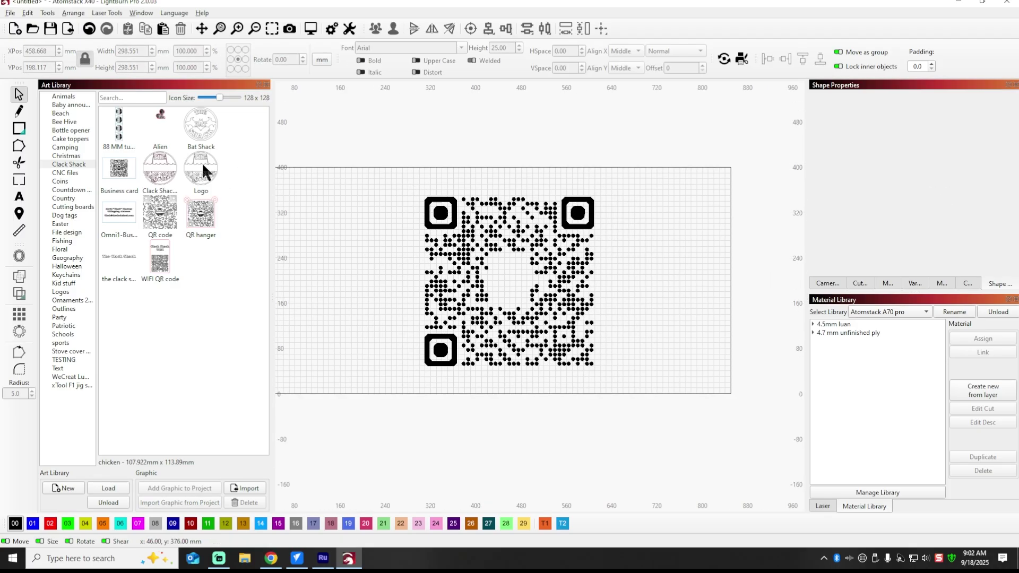
drag(202, 170, 654, 206)
drag(616, 169, 517, 276)
scroll(501, 283, up, 3)
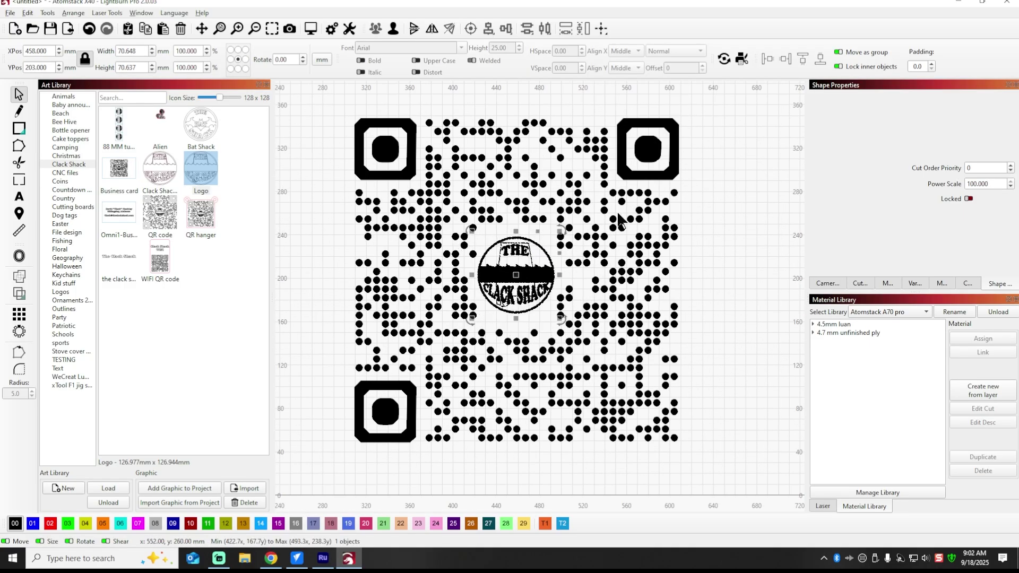
click(721, 189)
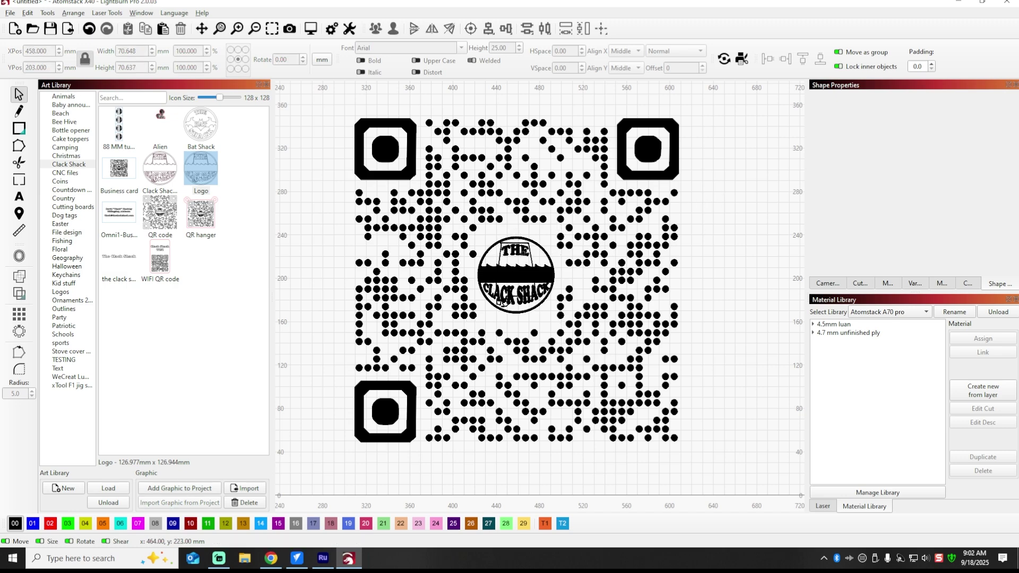
click(523, 276)
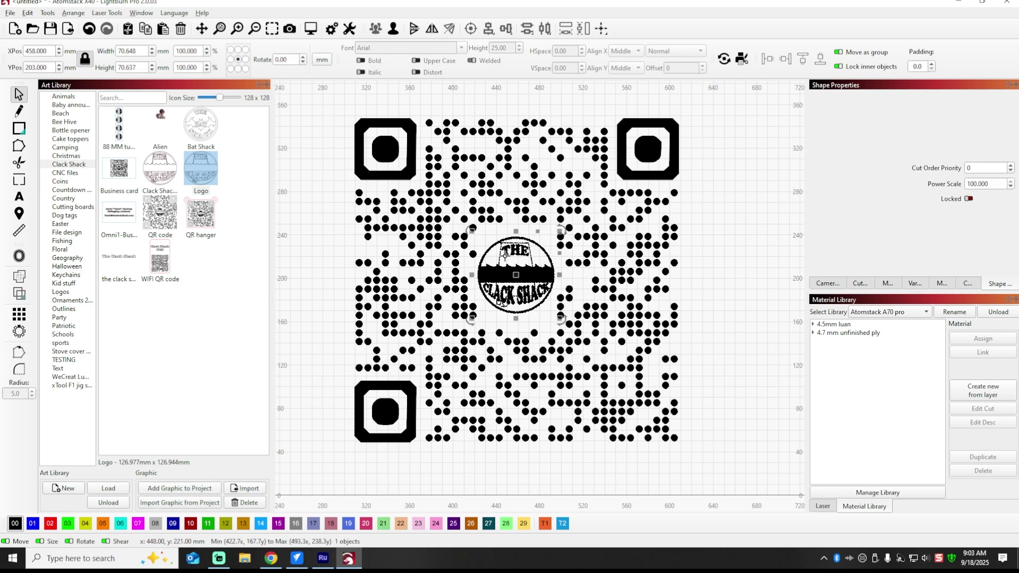
Step: Align the logo's centre with the QR code, then enlarge the logo slightly
shift+click(627, 146)
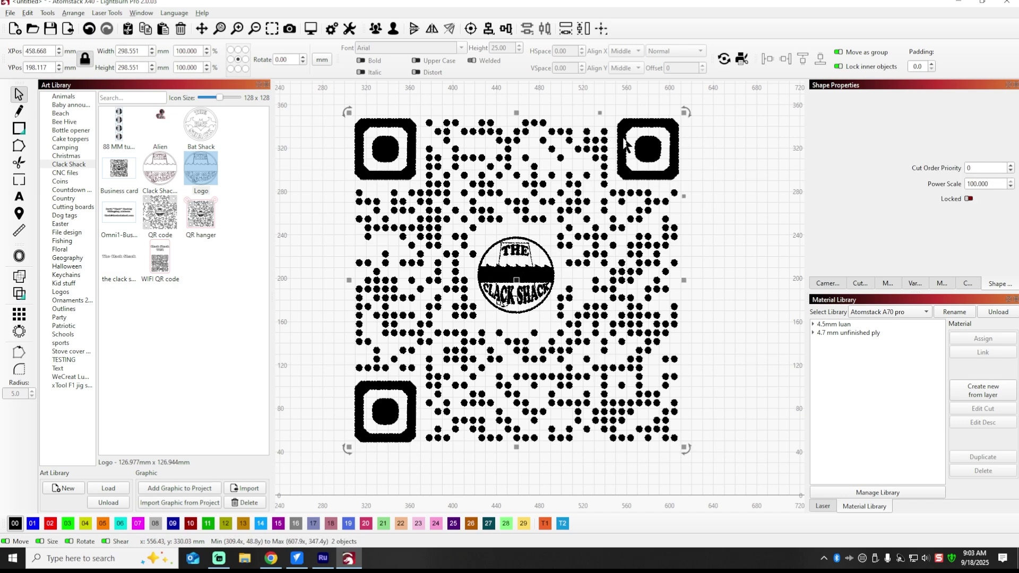
click(470, 29)
click(582, 290)
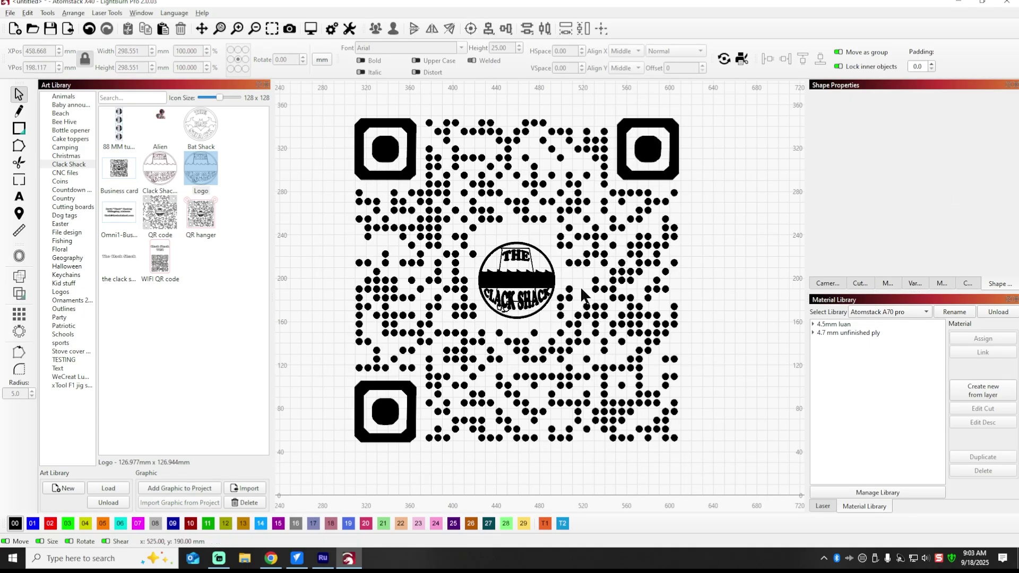
scroll(512, 290, up, 3)
click(488, 244)
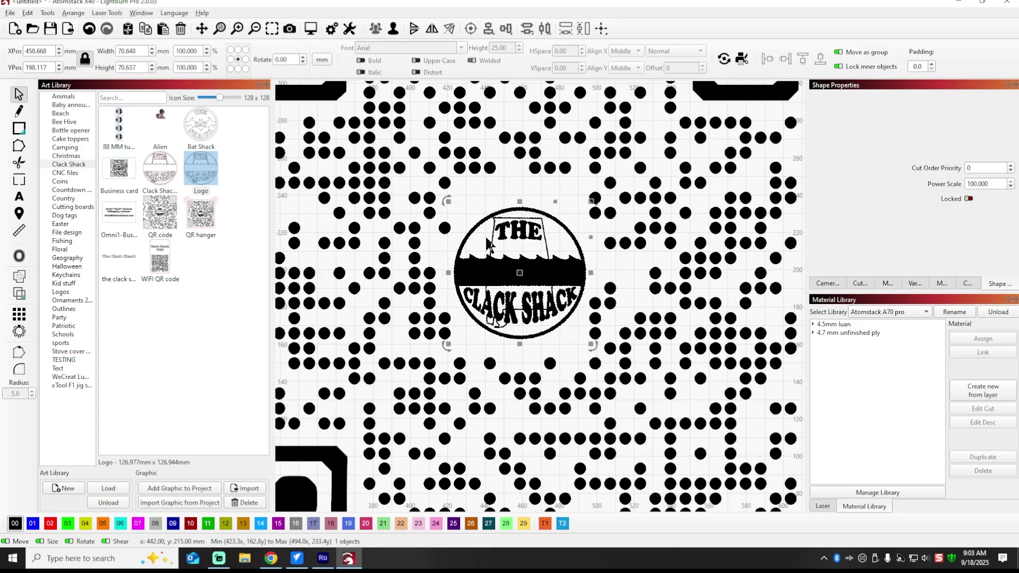
drag(447, 200, 425, 179)
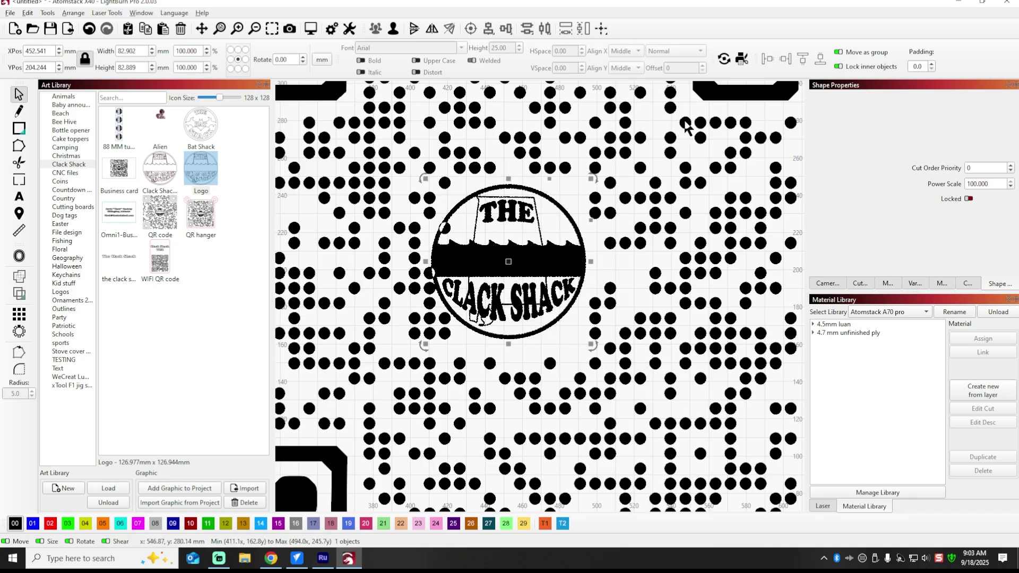
Step: Resize the logo to about 73.5 mm and re-centre it on the QR code with Align Centers
key(ctrl+a)
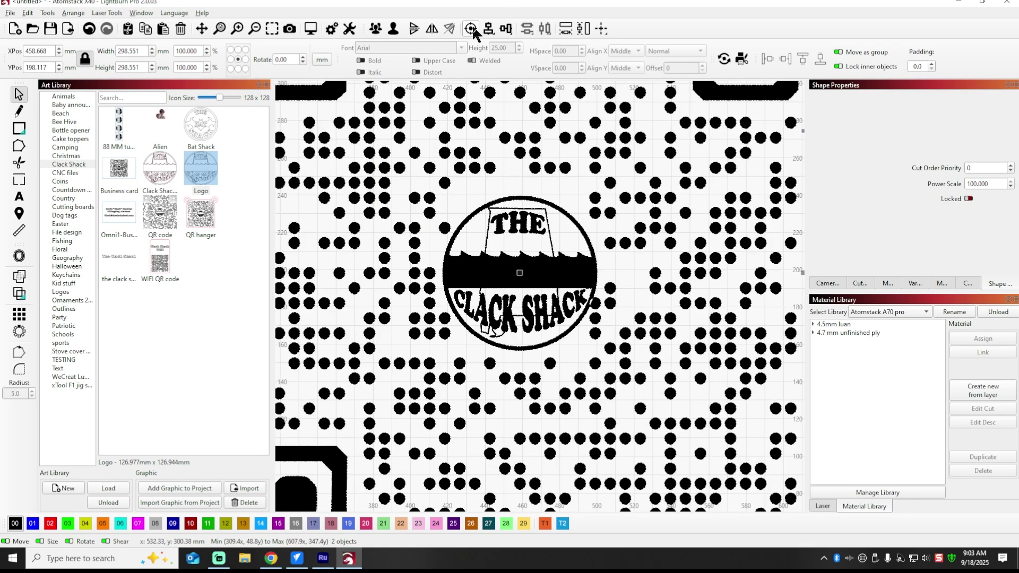
scroll(600, 313, up, 4)
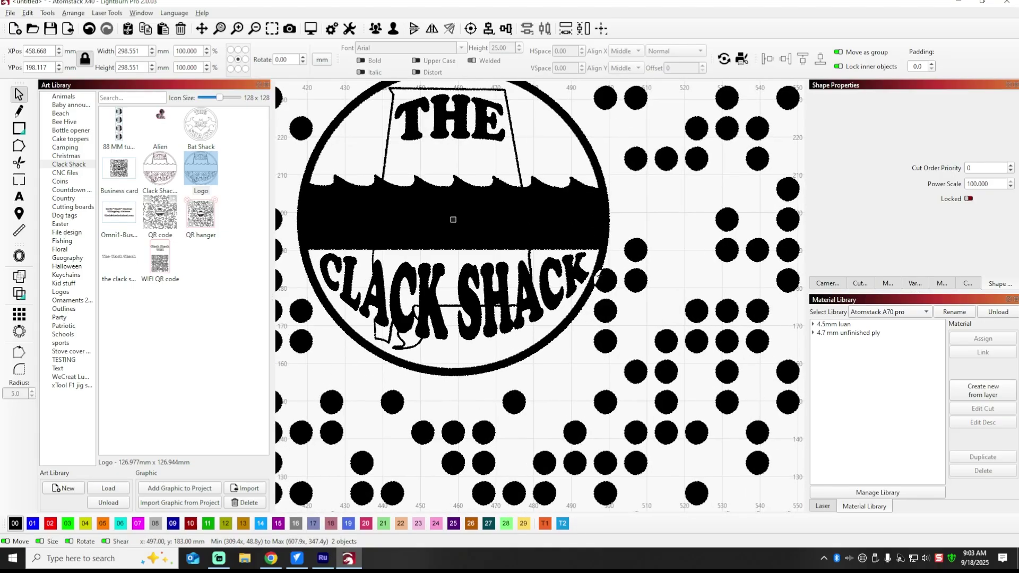
scroll(616, 228, down, 2)
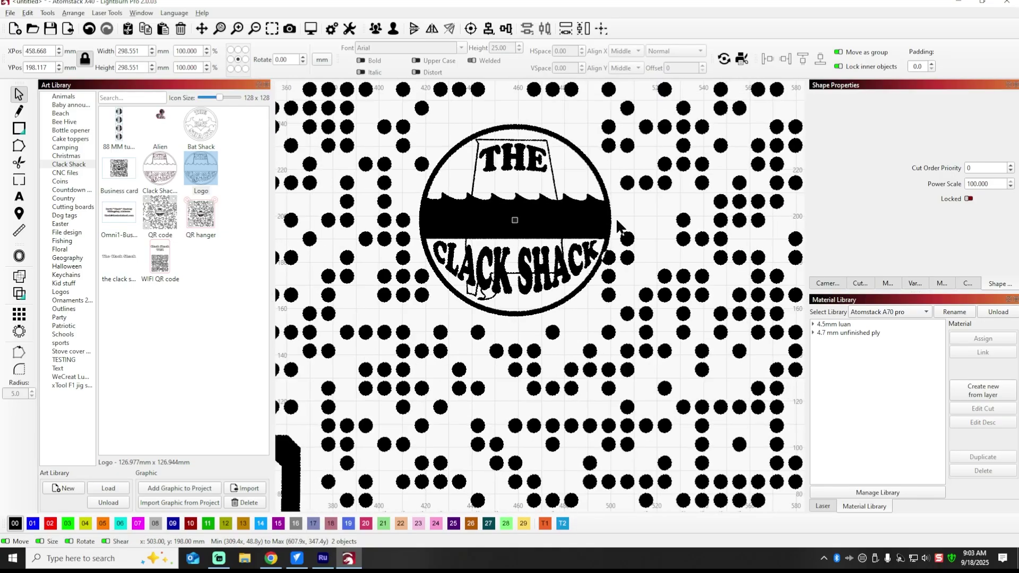
scroll(616, 228, down, 2)
click(799, 186)
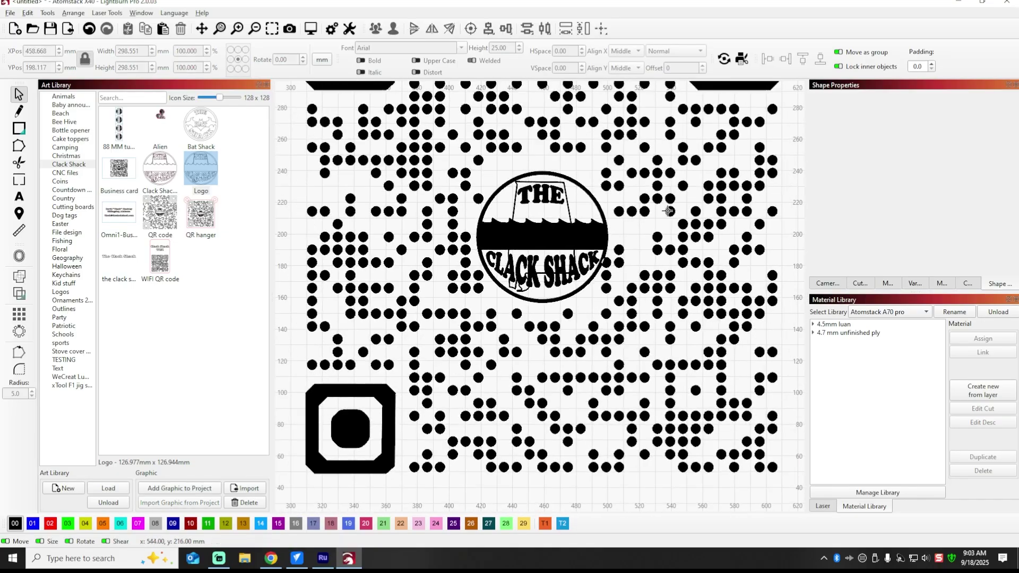
click(597, 206)
drag(611, 169, 597, 182)
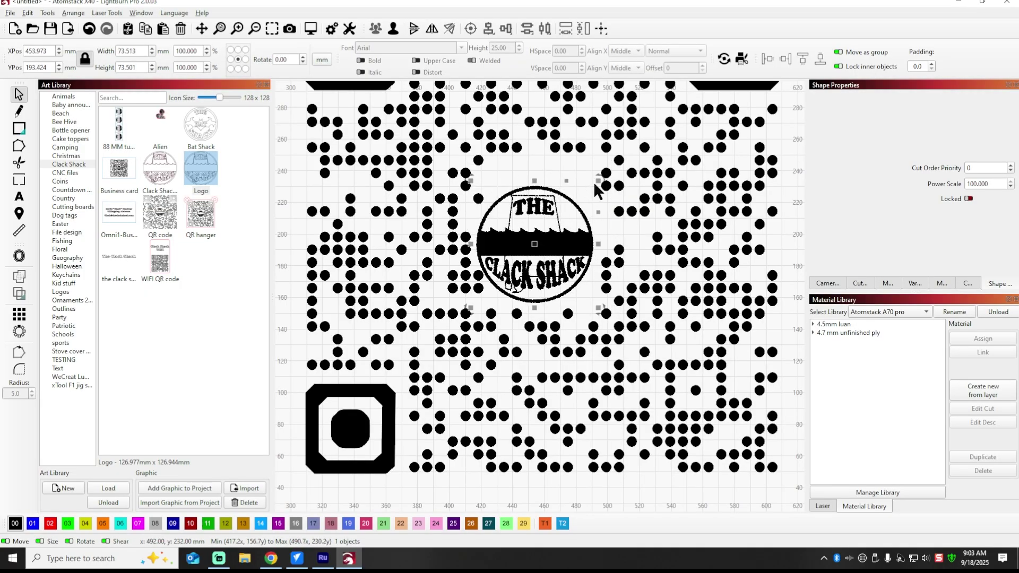
key(ctrl+a)
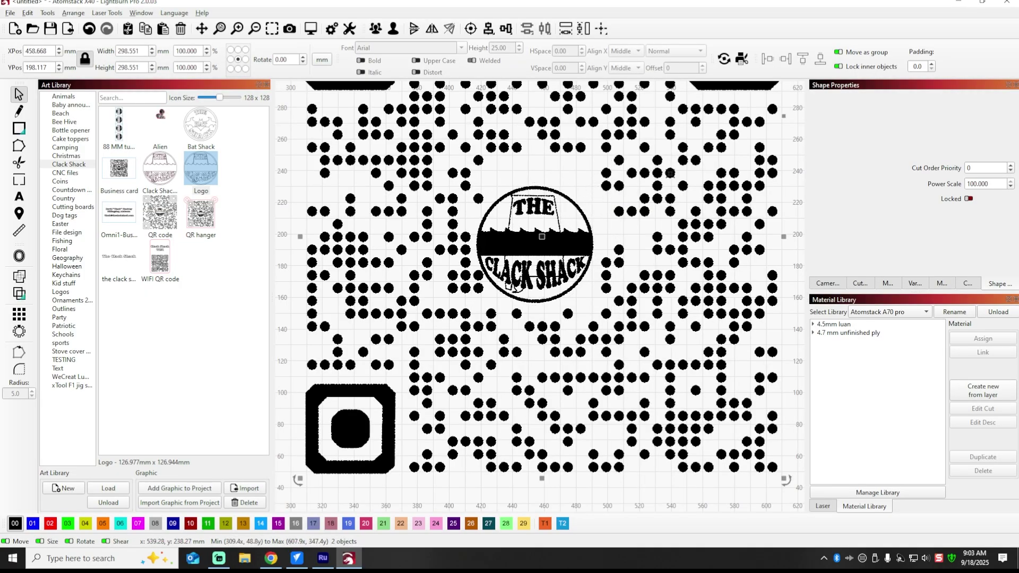
click(471, 30)
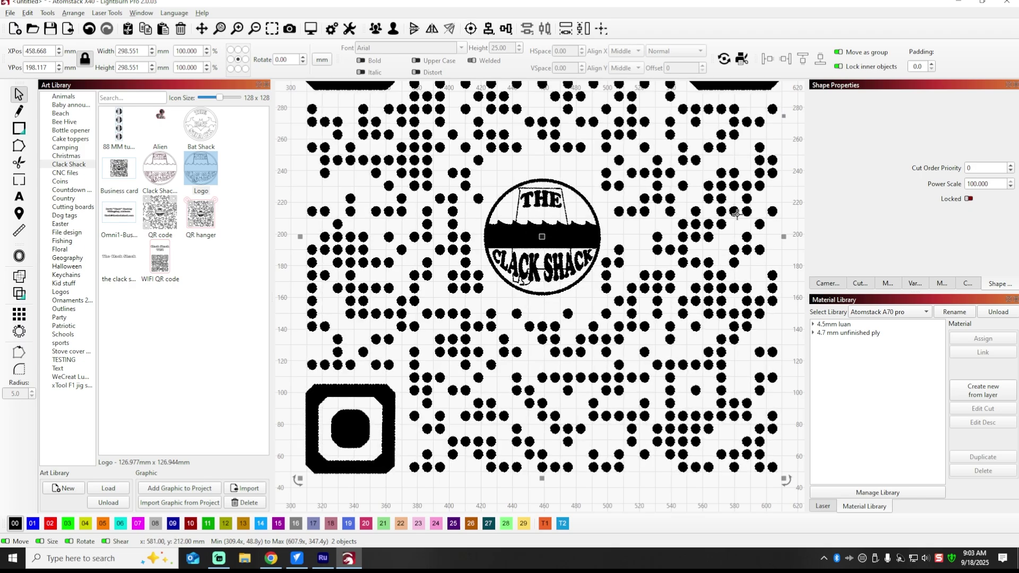
scroll(586, 259, down, 3)
Step: Zoom out and marquee-select the QR code and Clack Shack logo together
click(667, 193)
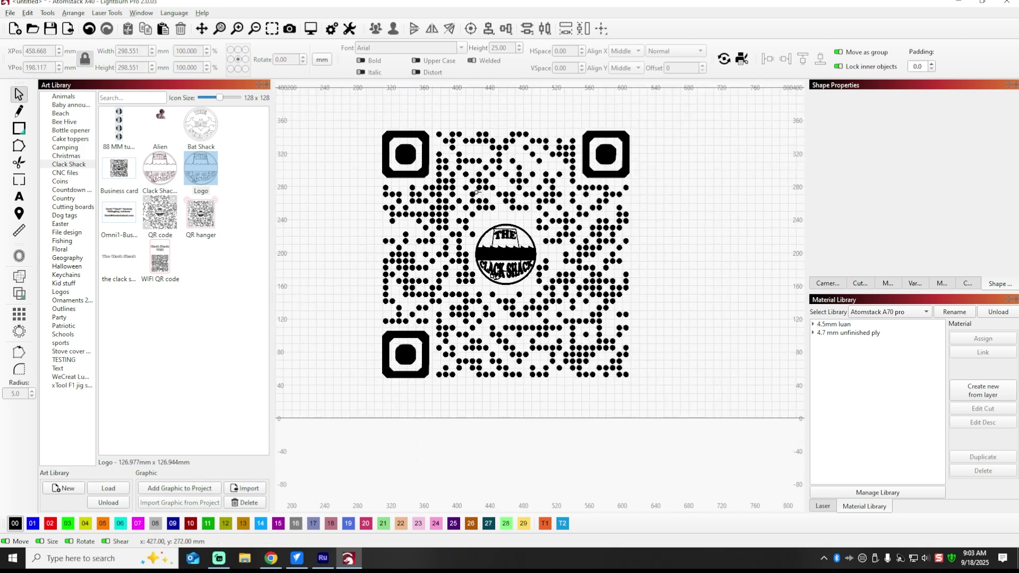
scroll(690, 181, up, 2)
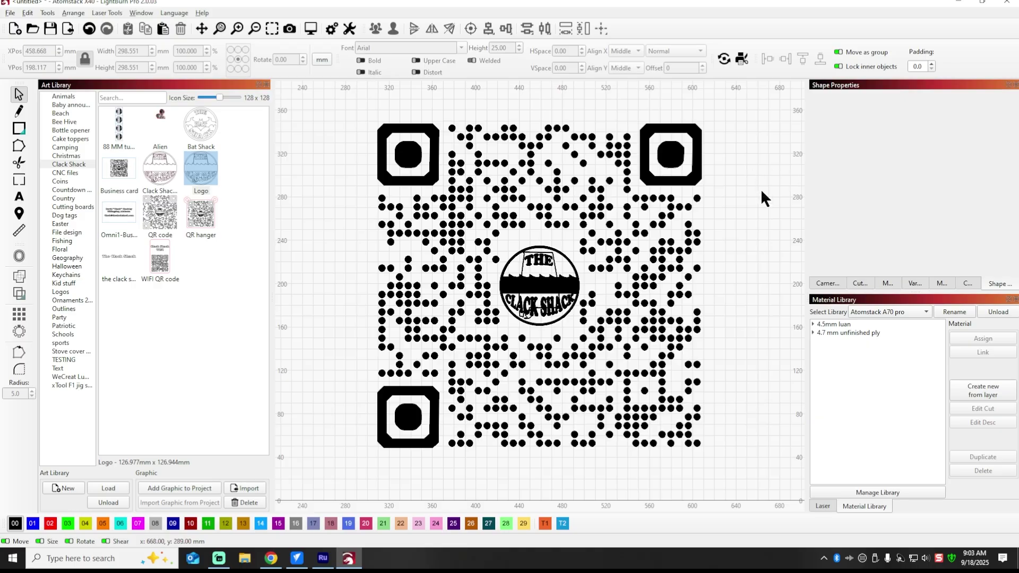
scroll(570, 241, down, 3)
drag(415, 161, 750, 392)
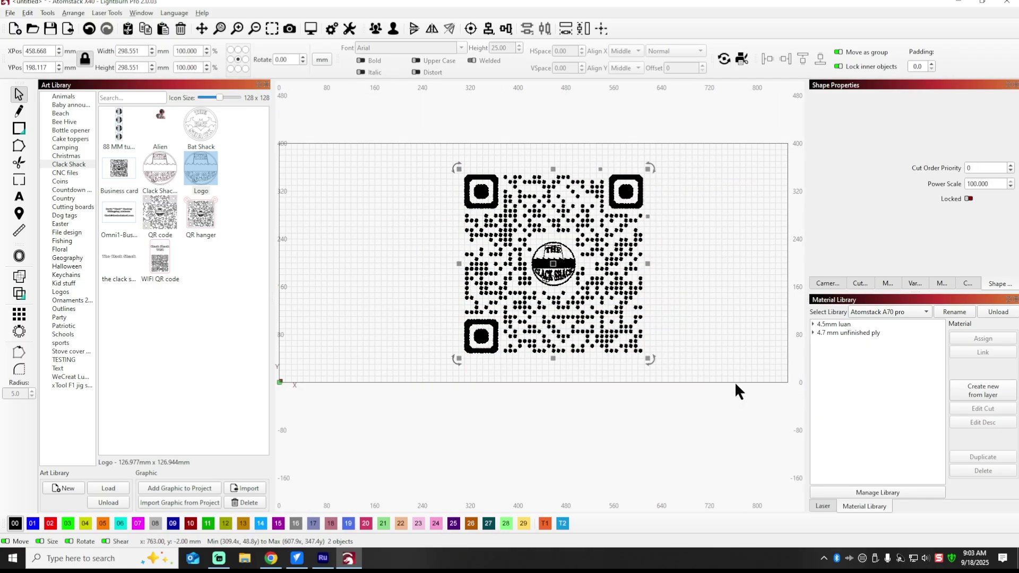
Step: Group the QR code and its centred logo into a single object
right_click(554, 267)
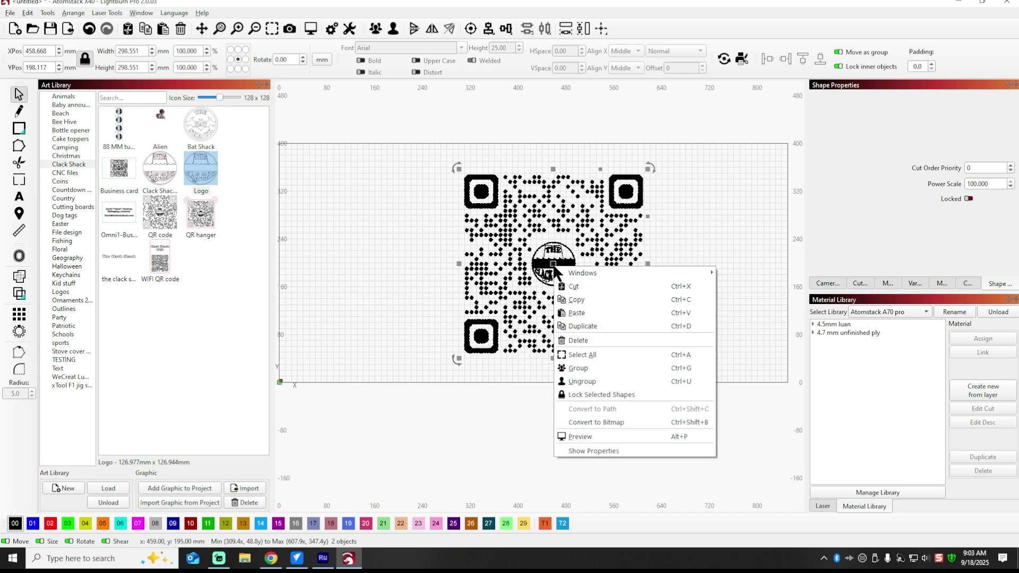
click(579, 369)
click(661, 299)
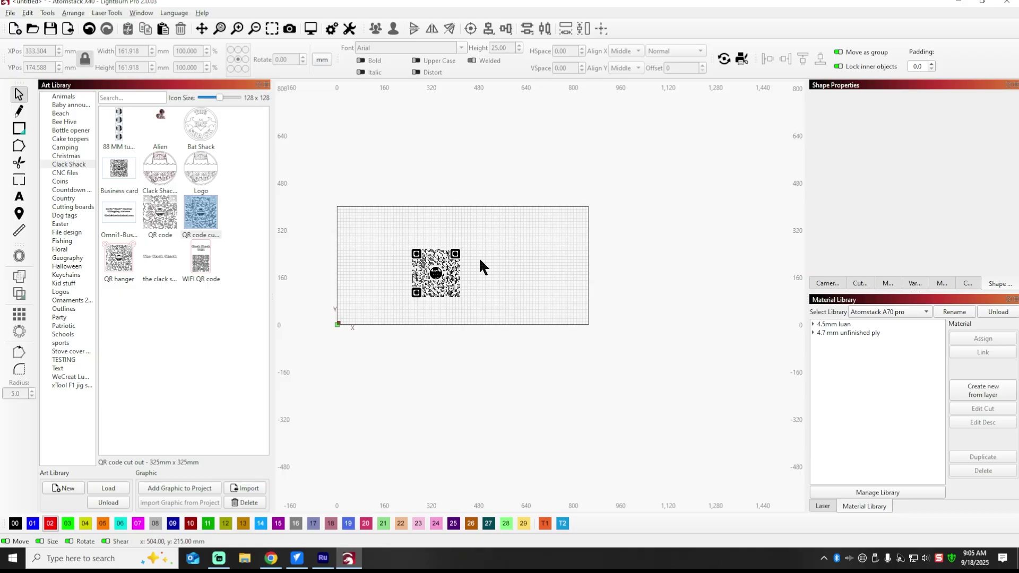
Step: Delete the grouped QR code from the canvas and remove the 'QR code cut out' graphic from the Art Library
drag(374, 223, 556, 402)
key(Delete)
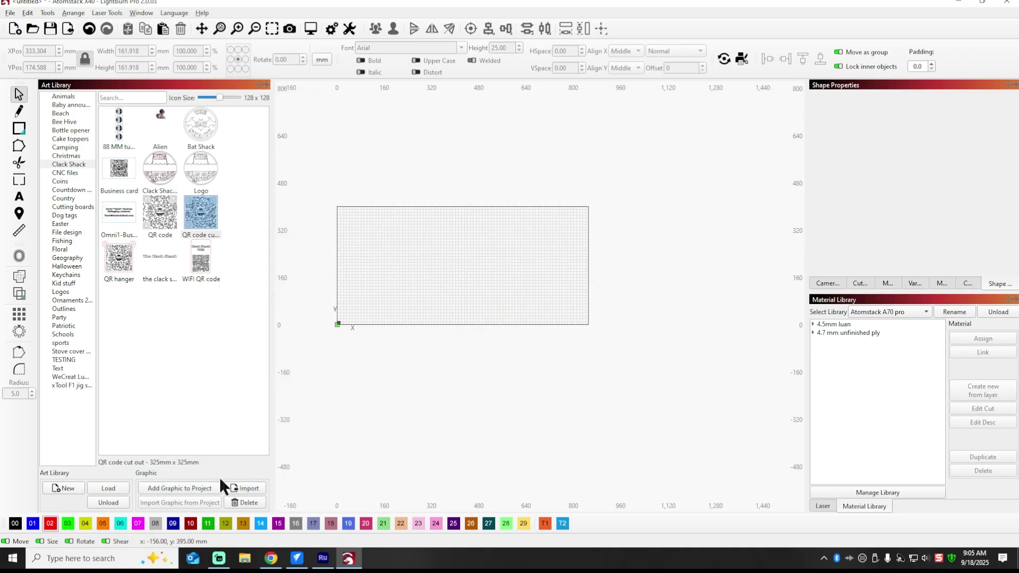
click(245, 503)
click(553, 291)
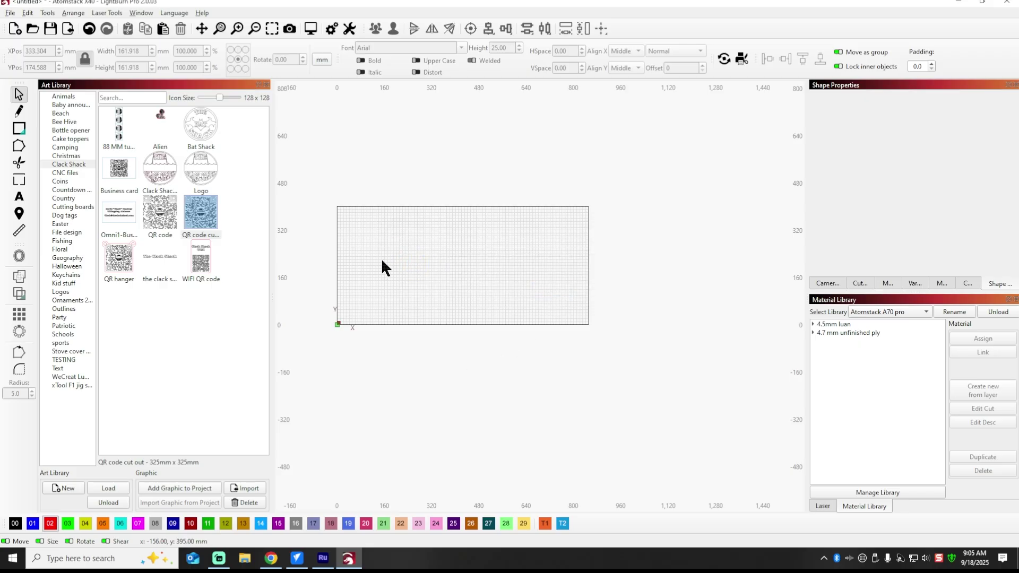